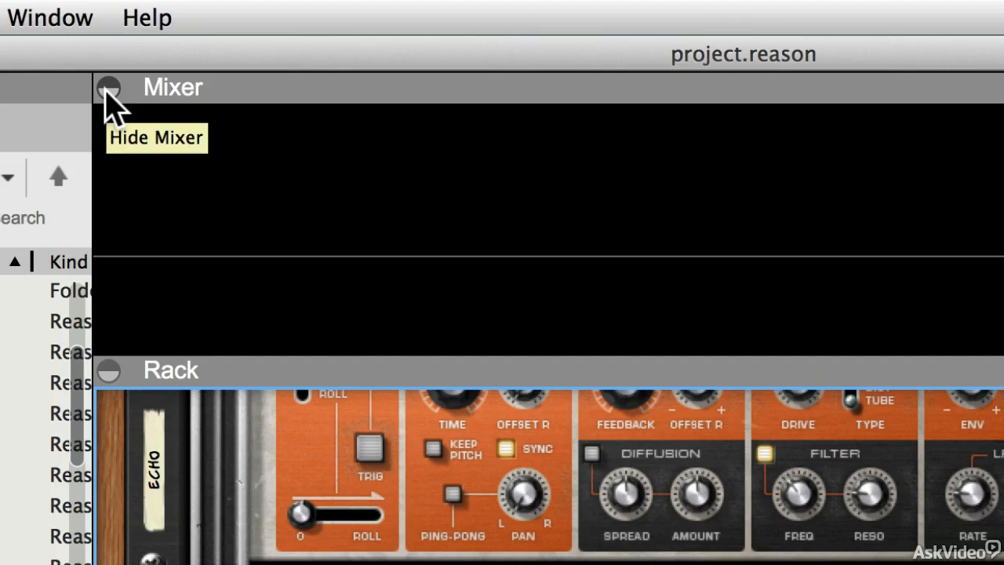
- Collapse and restore the Mixer area, and do the same with the Rack area
{"action": "left_click", "coordinate": [109, 88]}
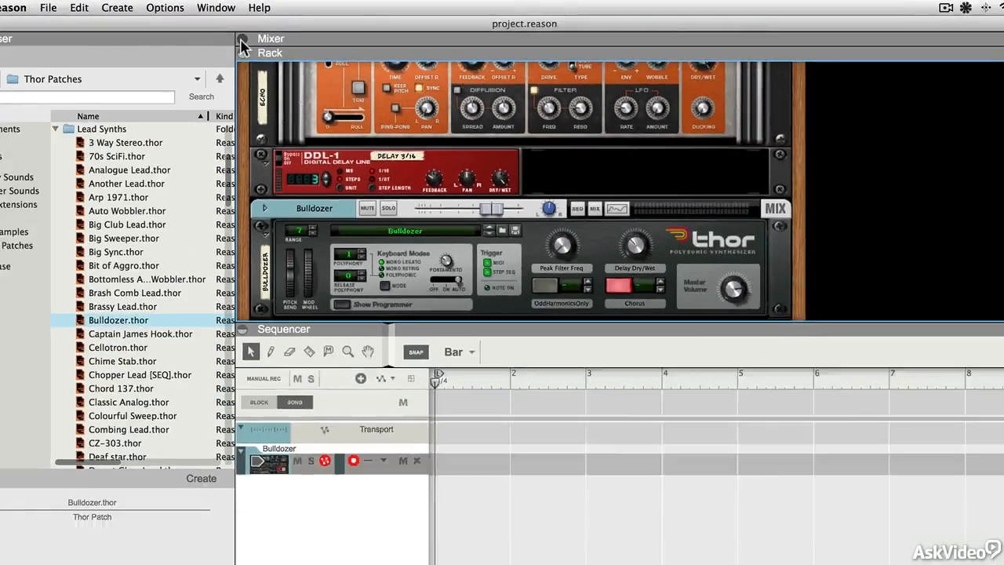
{"action": "left_click", "coordinate": [109, 88]}
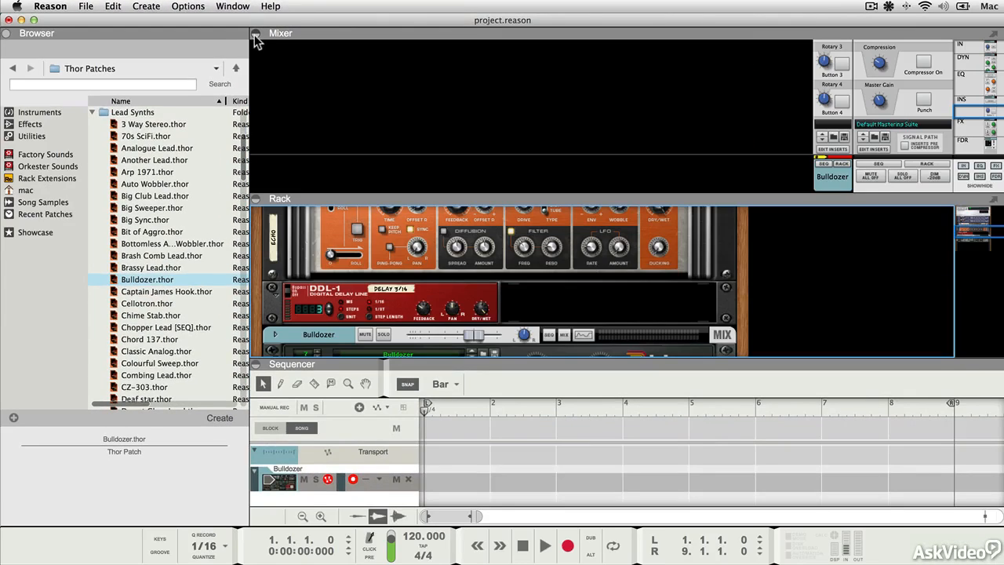
{"action": "left_click", "coordinate": [256, 200]}
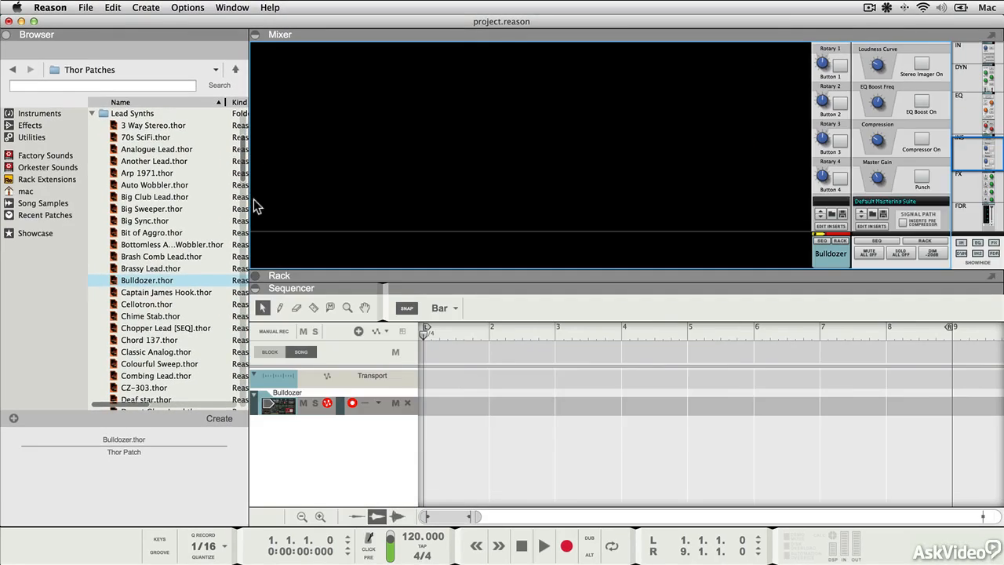
{"action": "left_click", "coordinate": [257, 275]}
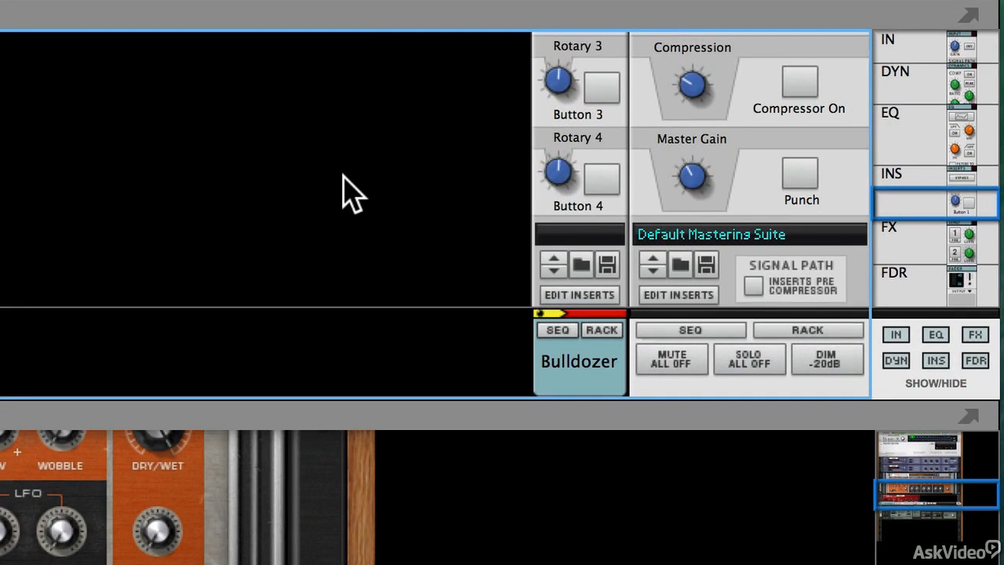
{"action": "scroll", "coordinate": [350, 192], "scroll_direction": "down", "scroll_amount": 10}
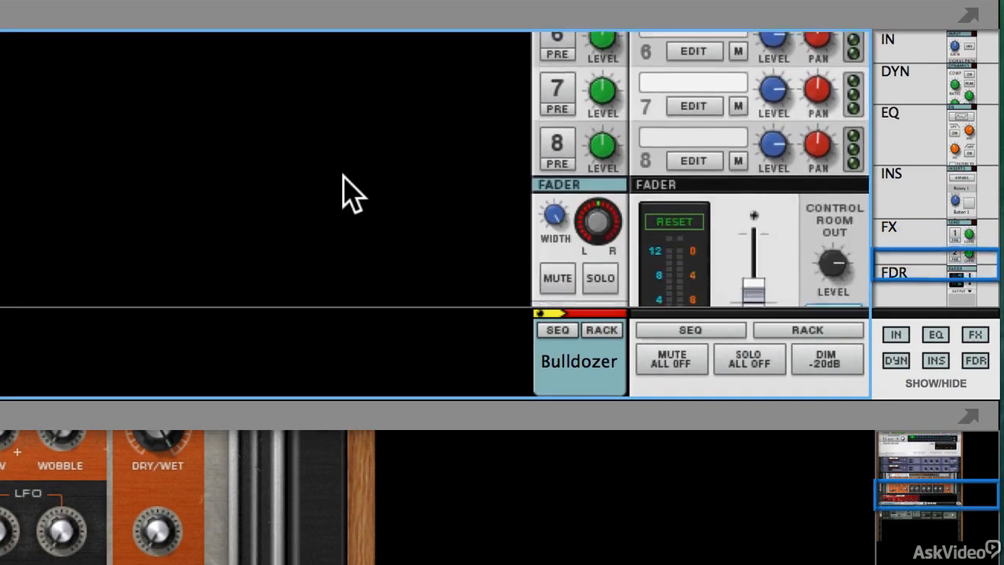
{"action": "scroll", "coordinate": [350, 193], "scroll_direction": "down", "scroll_amount": 3}
{"action": "scroll", "coordinate": [347, 191], "scroll_direction": "up", "scroll_amount": 10}
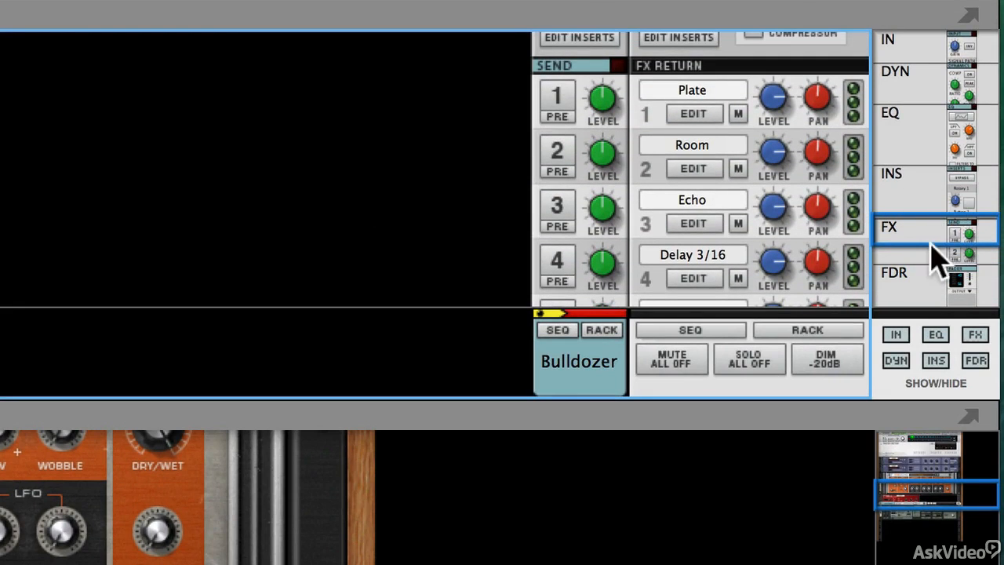
{"action": "left_click_drag", "start_coordinate": [957, 240], "coordinate": [948, 86]}
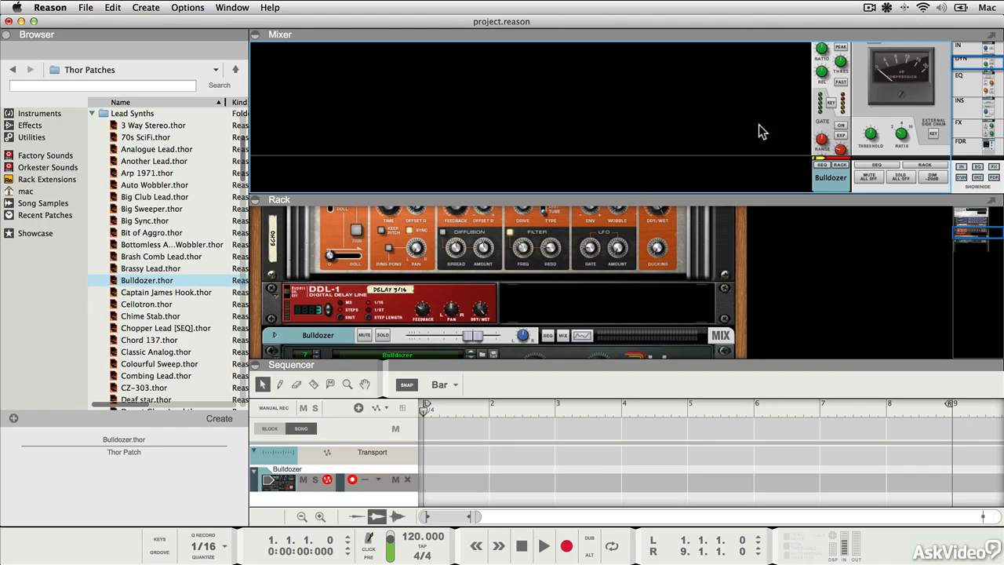
{"action": "scroll", "coordinate": [759, 124], "scroll_direction": "up", "scroll_amount": 5}
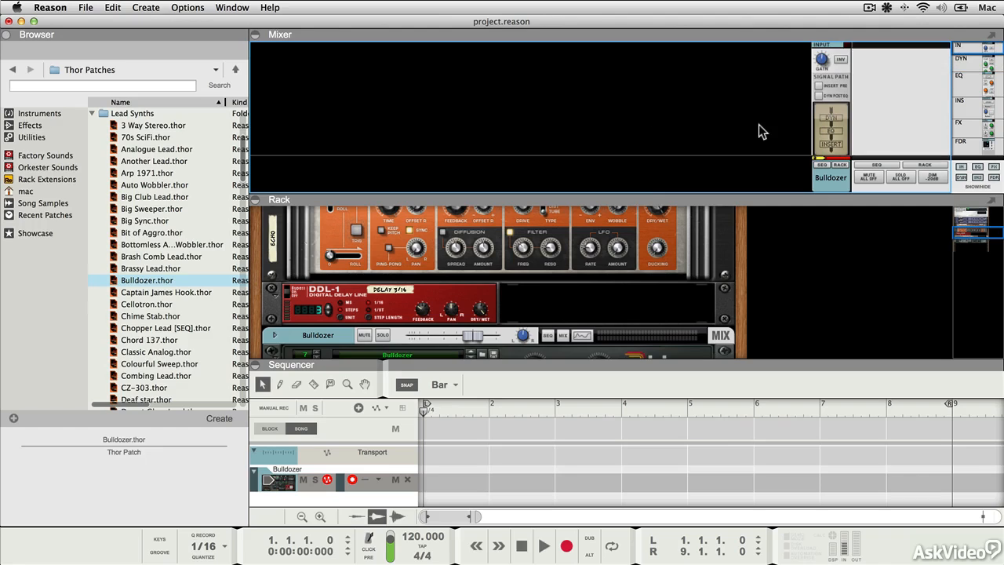
{"action": "scroll", "coordinate": [758, 124], "scroll_direction": "down", "scroll_amount": 5}
{"action": "scroll", "coordinate": [759, 124], "scroll_direction": "down", "scroll_amount": 3}
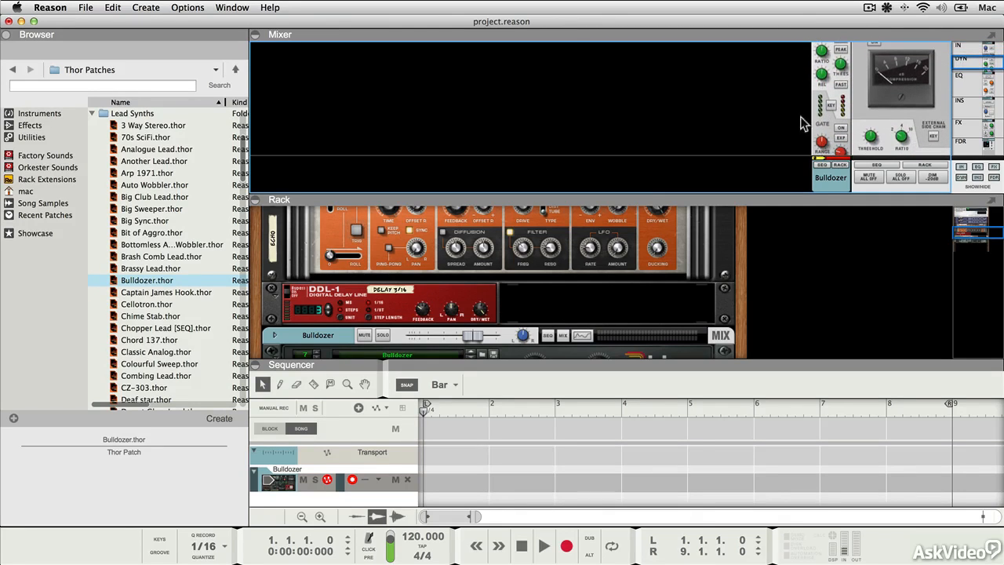
{"action": "scroll", "coordinate": [837, 112], "scroll_direction": "down", "scroll_amount": 4}
{"action": "scroll", "coordinate": [838, 112], "scroll_direction": "down", "scroll_amount": 5}
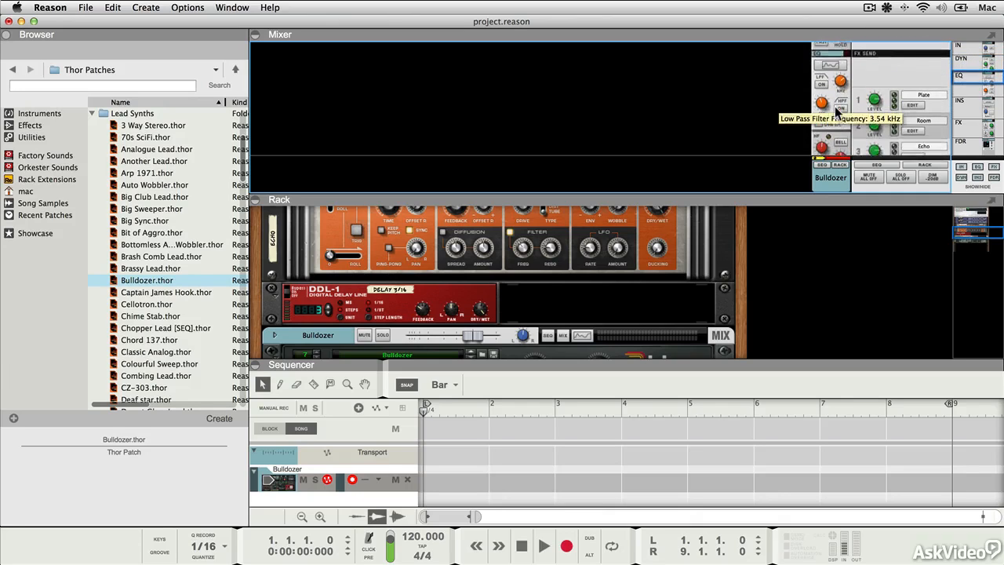
{"action": "scroll", "coordinate": [838, 112], "scroll_direction": "down", "scroll_amount": 8}
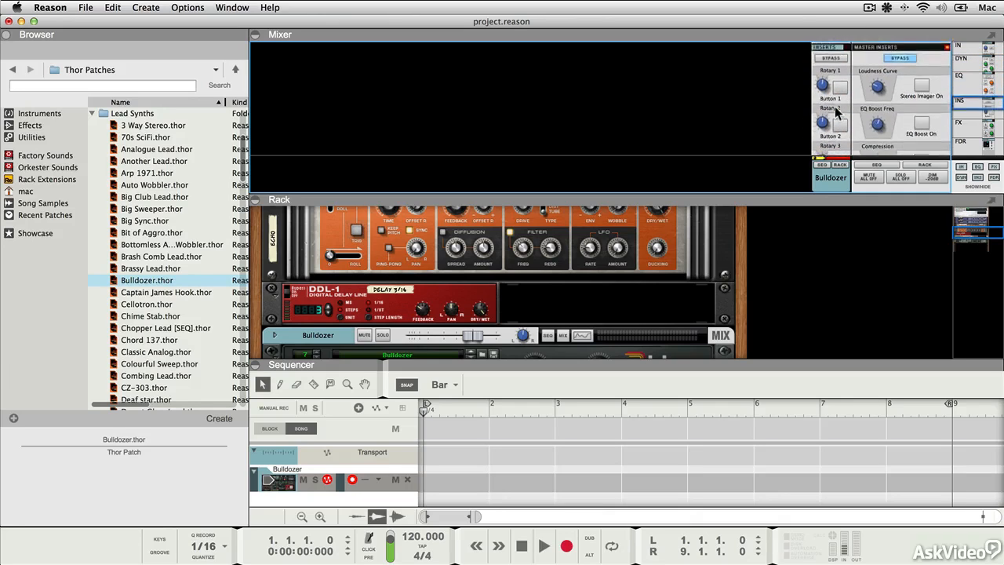
{"action": "scroll", "coordinate": [837, 112], "scroll_direction": "down", "scroll_amount": 3}
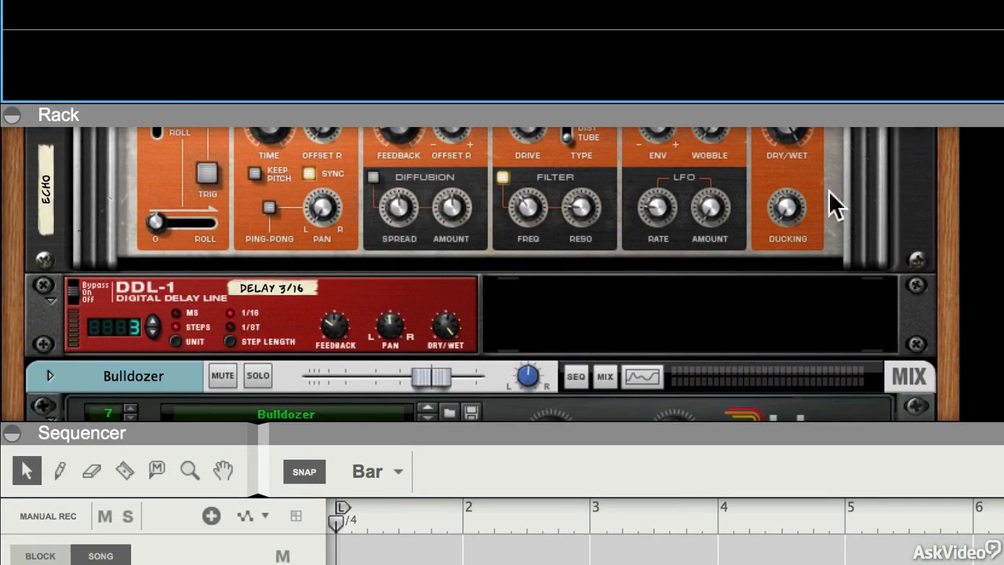
- Examine the Dry/Wet settings of the Plate and Room reverbs, The Echo and the DDL-1 delay in the Rack
{"action": "scroll", "coordinate": [788, 263], "scroll_direction": "up", "scroll_amount": 5}
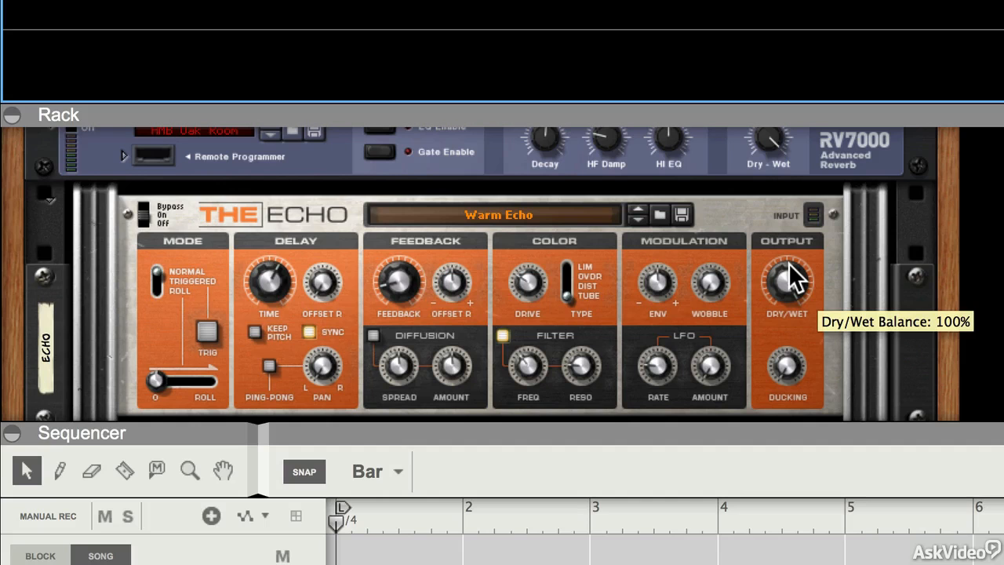
{"action": "scroll", "coordinate": [788, 264], "scroll_direction": "up", "scroll_amount": 5}
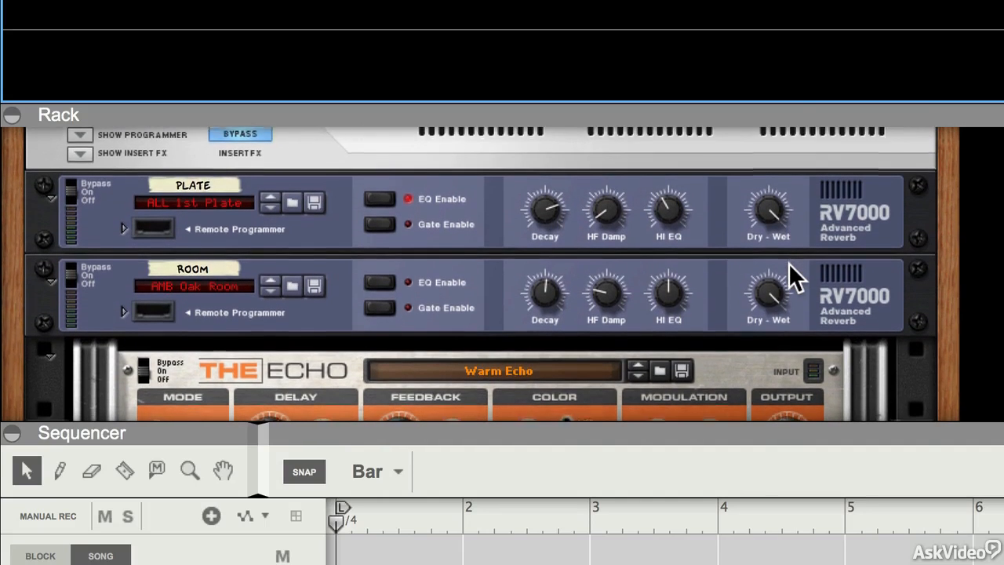
{"action": "scroll", "coordinate": [789, 263], "scroll_direction": "down", "scroll_amount": 2}
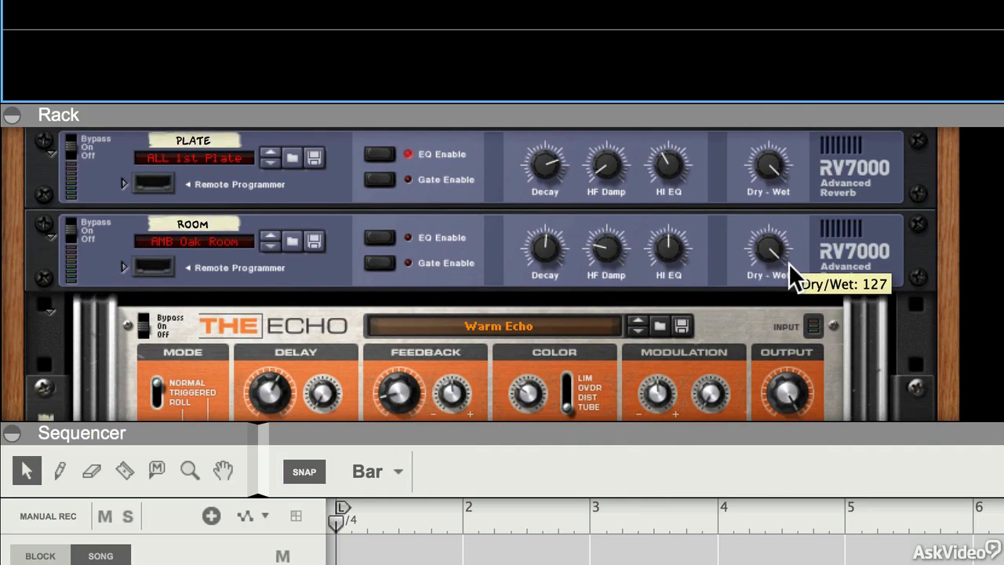
{"action": "scroll", "coordinate": [788, 262], "scroll_direction": "down", "scroll_amount": 5}
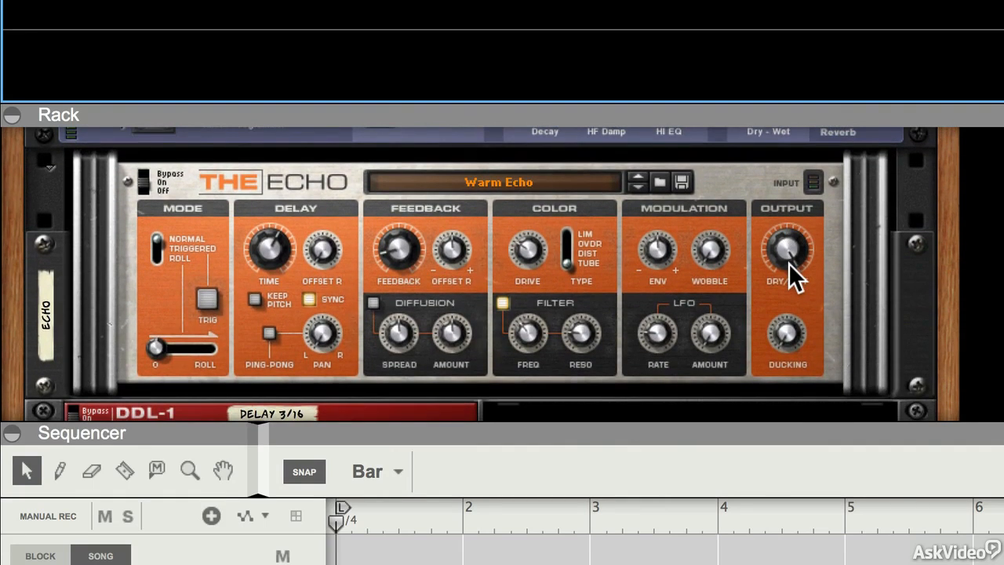
{"action": "mouse_move", "coordinate": [789, 263]}
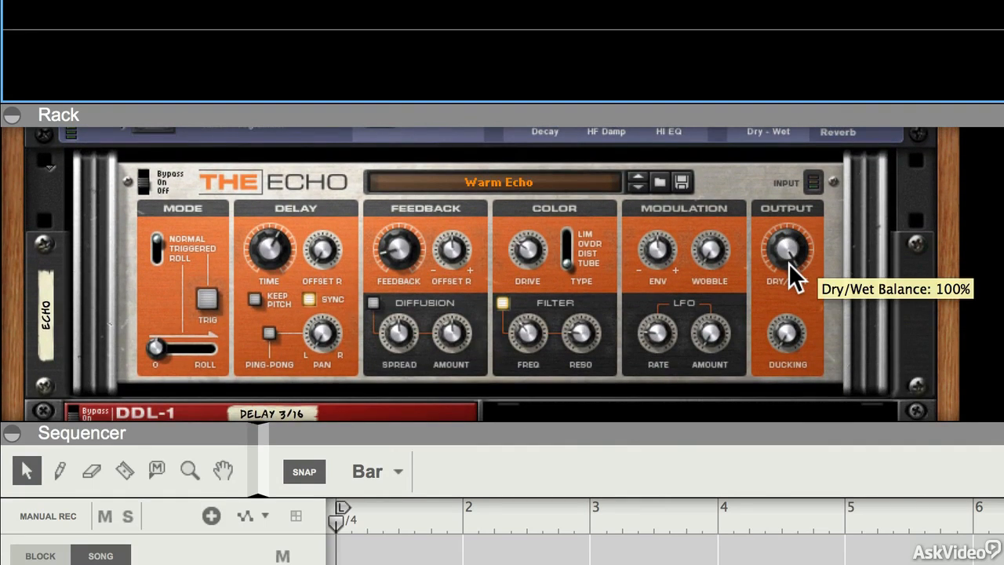
{"action": "scroll", "coordinate": [788, 262], "scroll_direction": "down", "scroll_amount": 3}
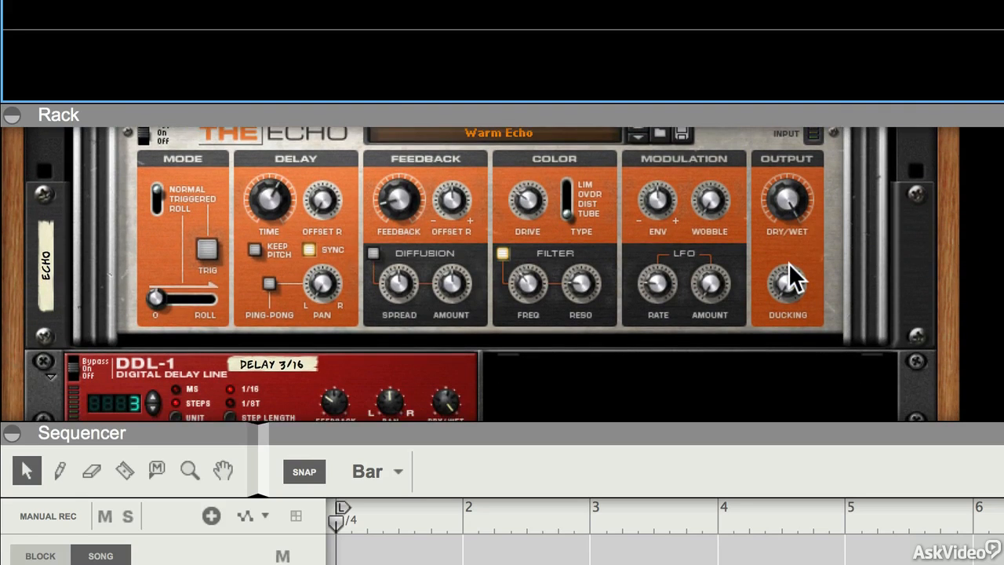
{"action": "scroll", "coordinate": [788, 263], "scroll_direction": "down", "scroll_amount": 1}
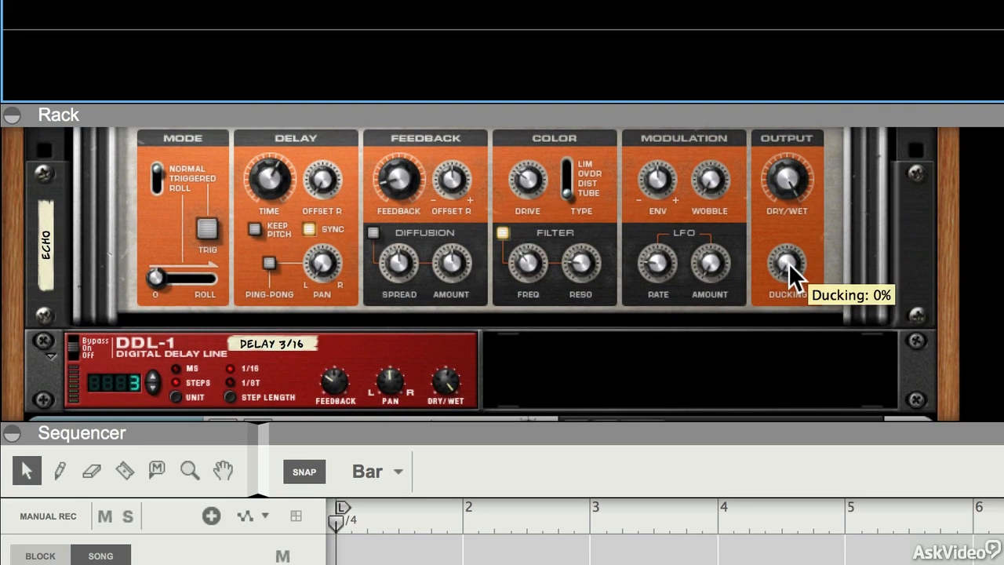
- Flip the Rack to its rear to inspect the effect devices' patch cables, and return to the front view
{"action": "key", "text": "Tab"}
{"action": "scroll", "coordinate": [788, 262], "scroll_direction": "up", "scroll_amount": 5}
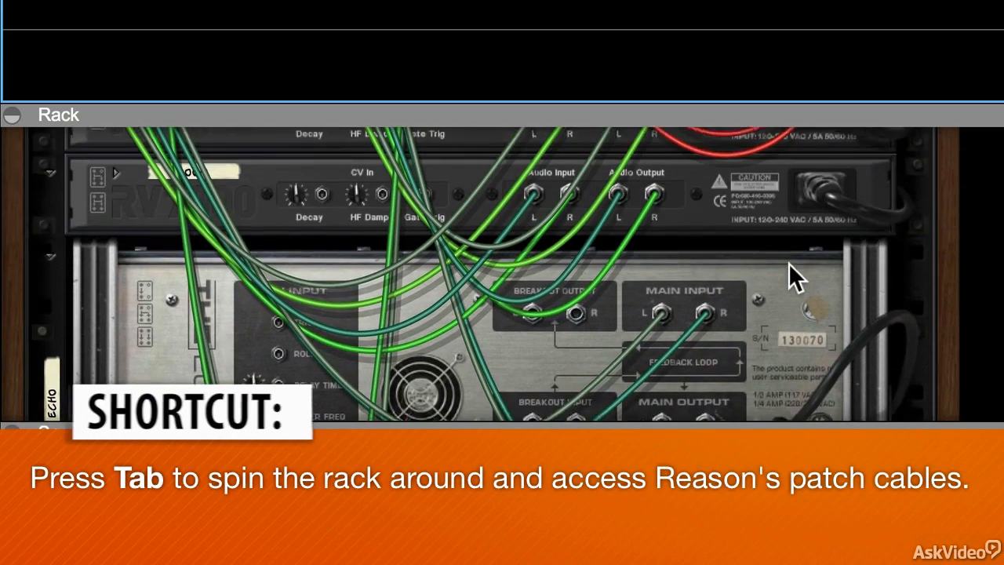
{"action": "scroll", "coordinate": [788, 263], "scroll_direction": "up", "scroll_amount": 1}
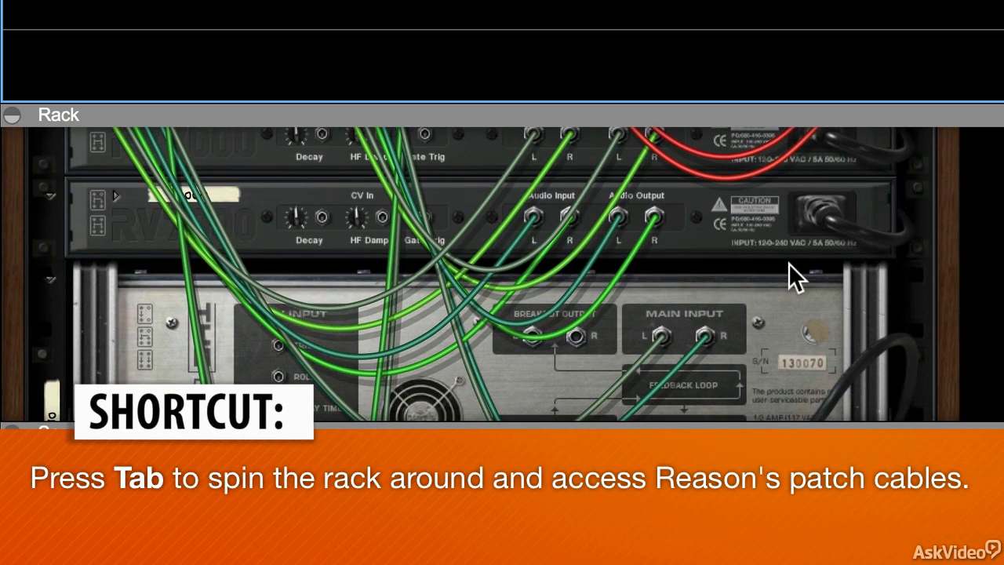
{"action": "key", "text": "Tab"}
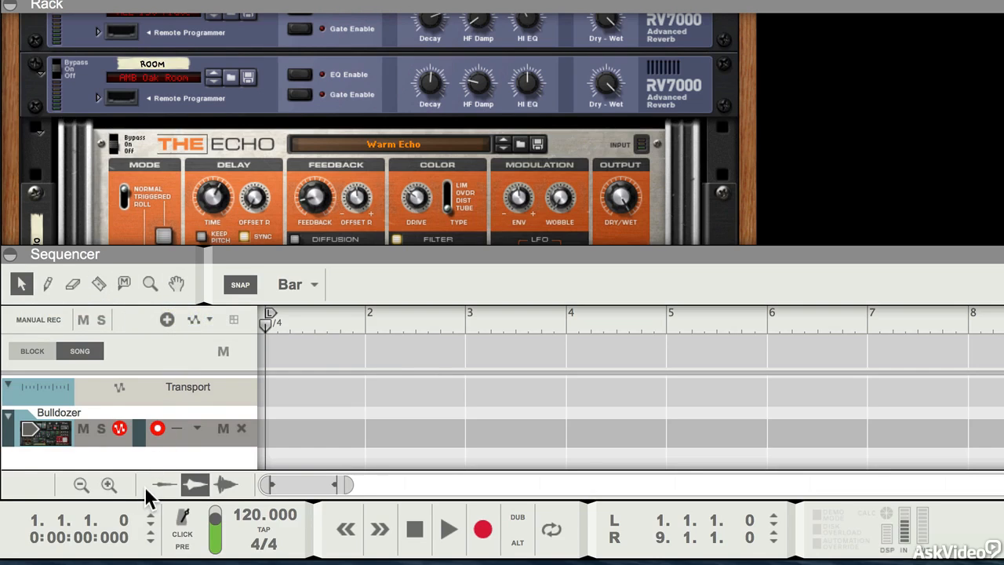
- Briefly show and hide the On-screen Piano Keys window and the Groove Mixer from the transport
{"action": "mouse_move", "coordinate": [298, 484]}
{"action": "left_mouse_down"}
{"action": "mouse_move", "coordinate": [609, 499]}
{"action": "mouse_move", "coordinate": [502, 484]}
{"action": "mouse_move", "coordinate": [280, 481]}
{"action": "left_mouse_up"}
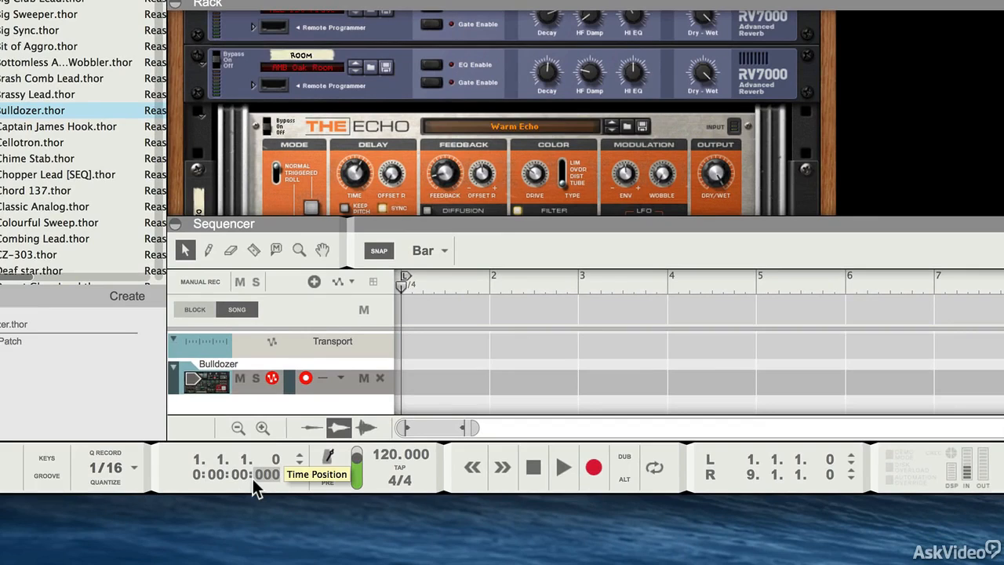
{"action": "left_click", "coordinate": [54, 455]}
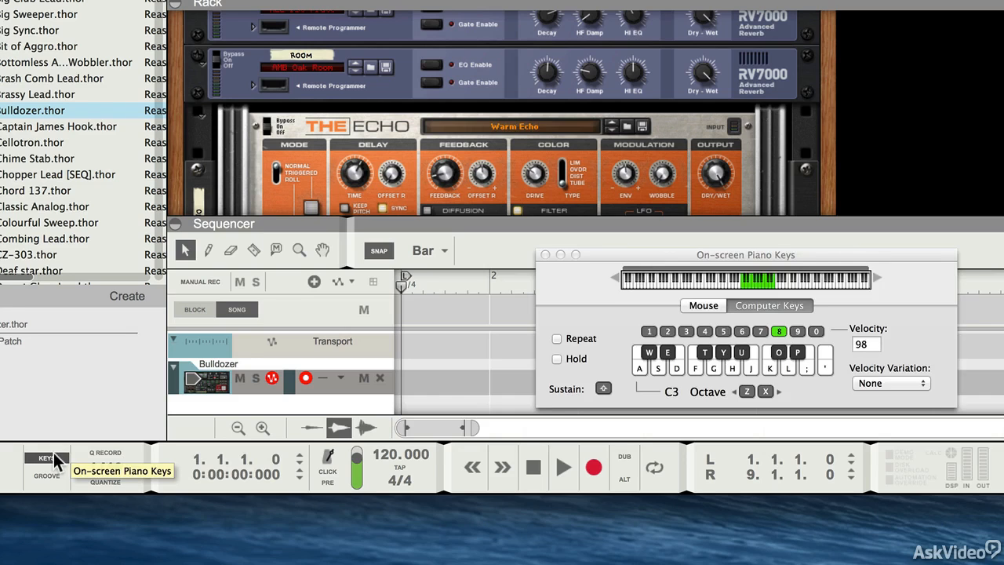
{"action": "left_click", "coordinate": [54, 456]}
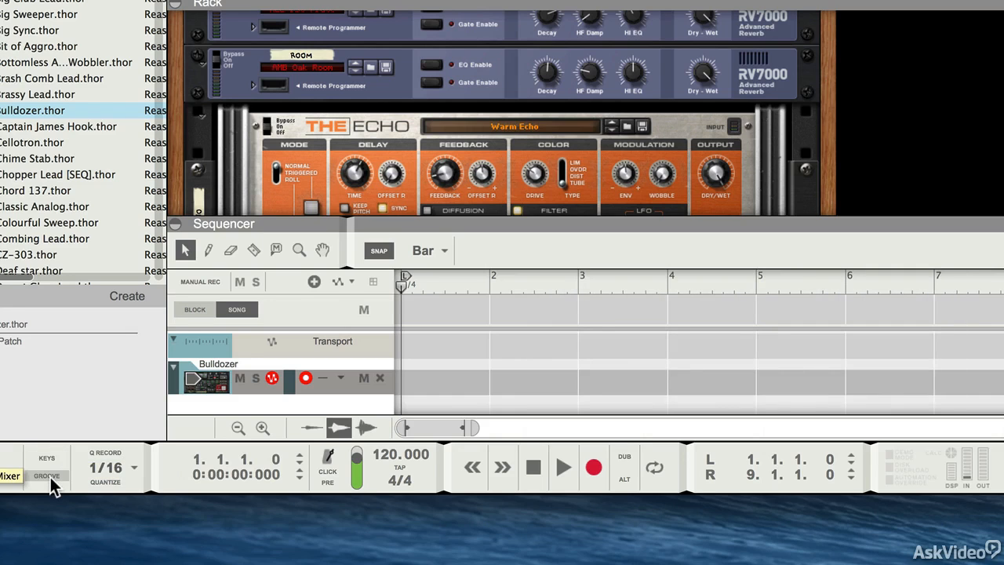
{"action": "left_click", "coordinate": [49, 475]}
{"action": "left_click", "coordinate": [51, 477]}
- Show the available quantize note values for recording in the transport
{"action": "left_click", "coordinate": [123, 464]}
{"action": "left_click", "coordinate": [124, 465]}
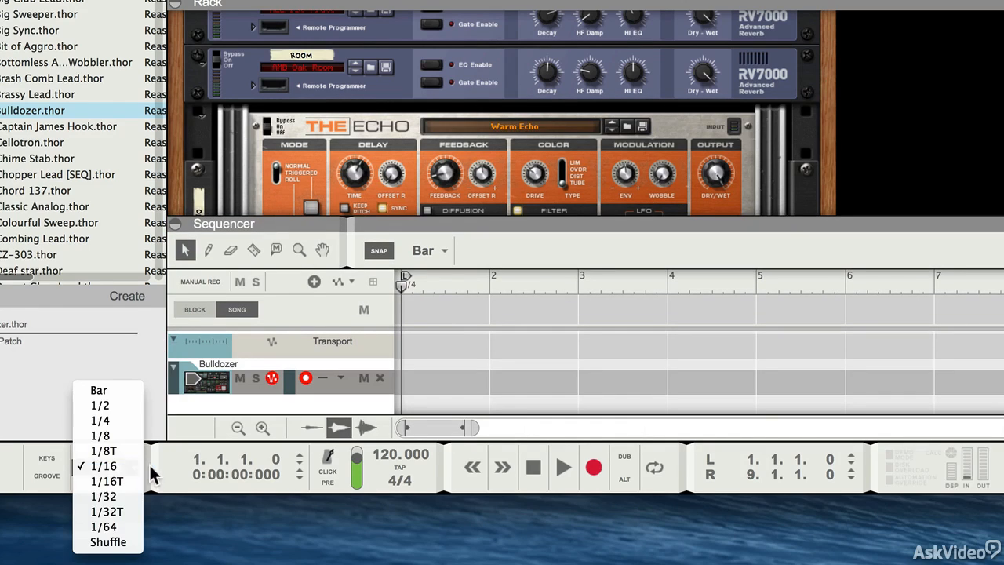